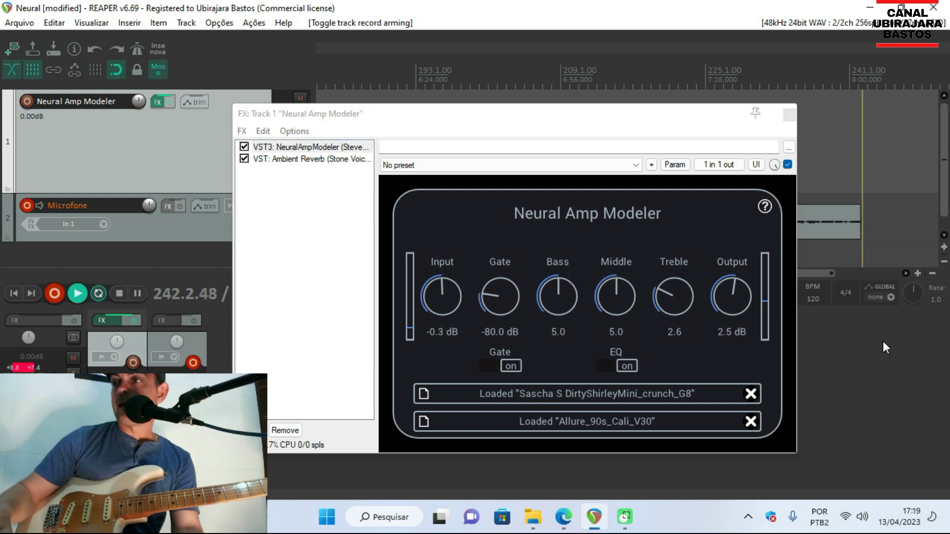
Step: View the NeuralAmpModelerPlugin 0.7.1 release assets, then go to the NAM_models repository
key(alt+Tab)
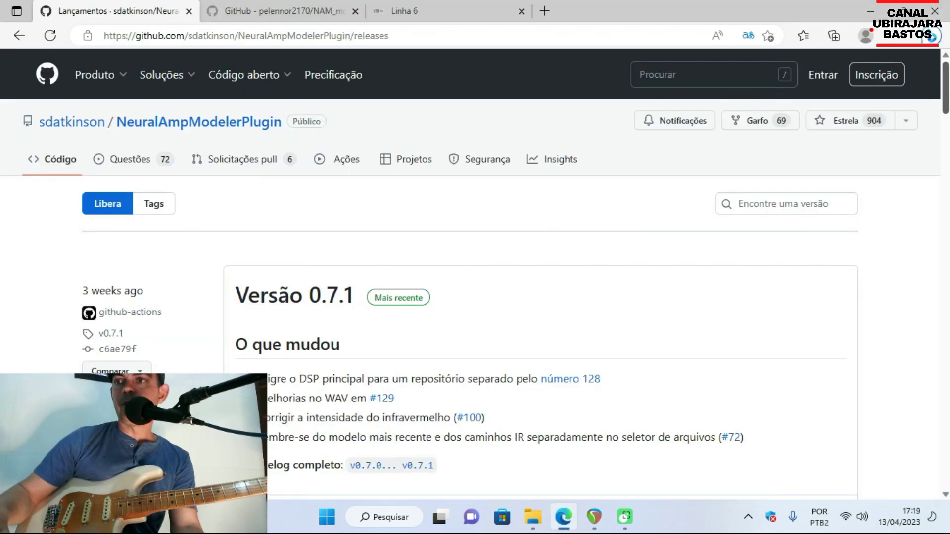
scroll(519, 297, down, 3)
scroll(520, 297, down, 1)
scroll(519, 297, down, 2)
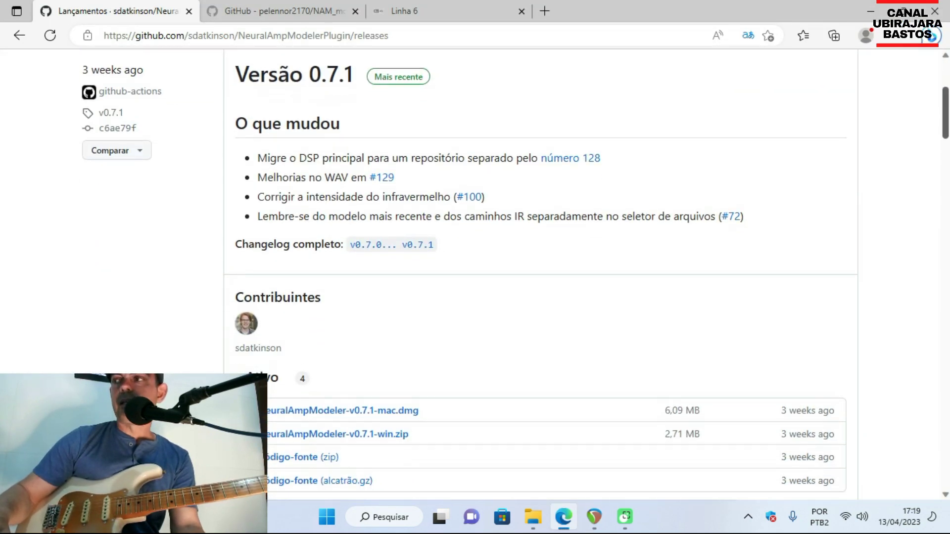
scroll(520, 296, down, 2)
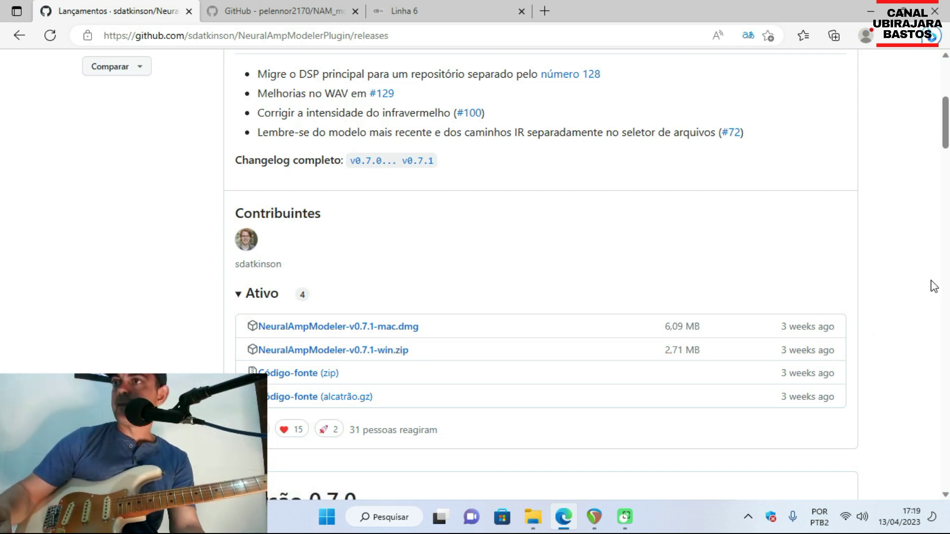
click(264, 11)
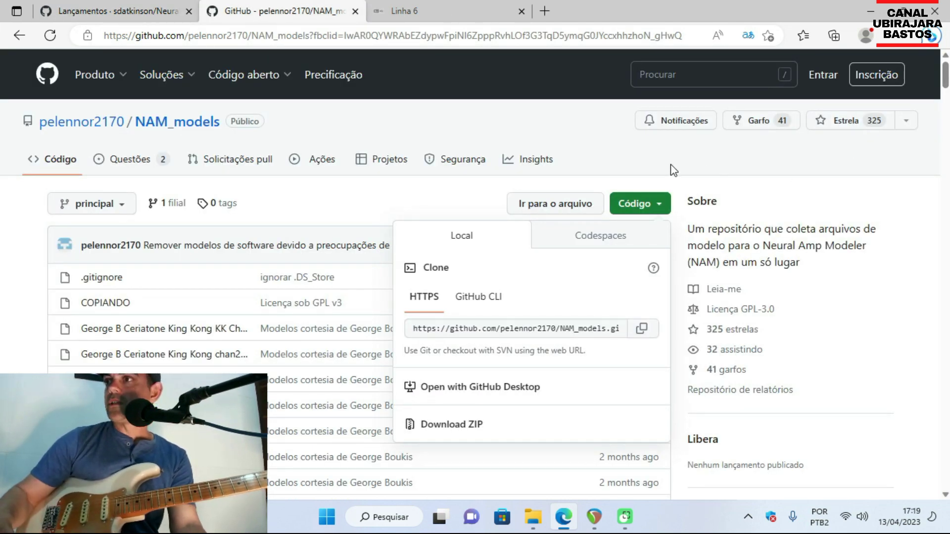
click(657, 205)
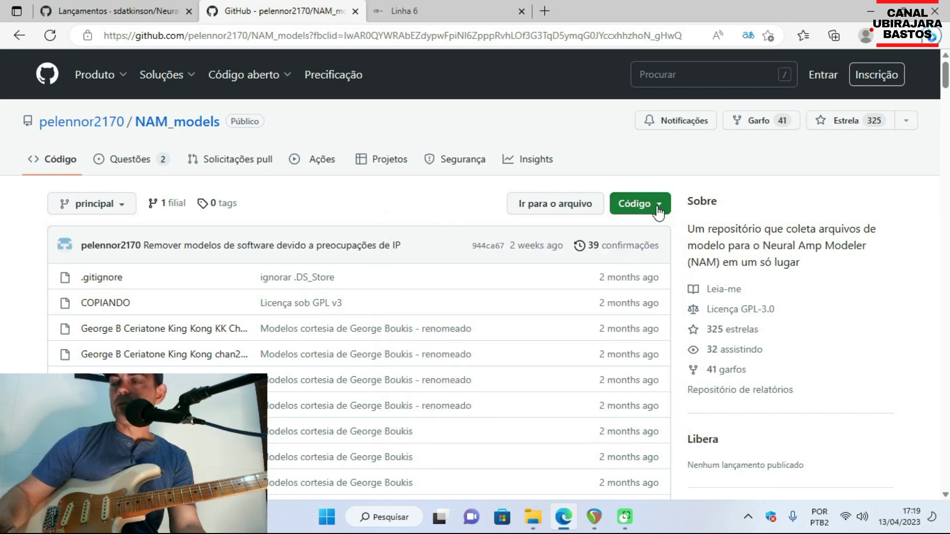
click(659, 210)
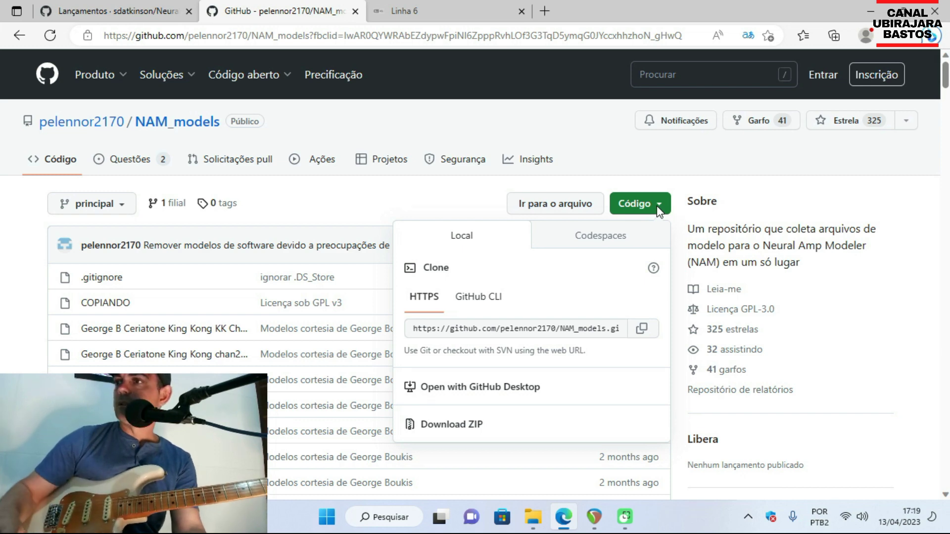
click(610, 166)
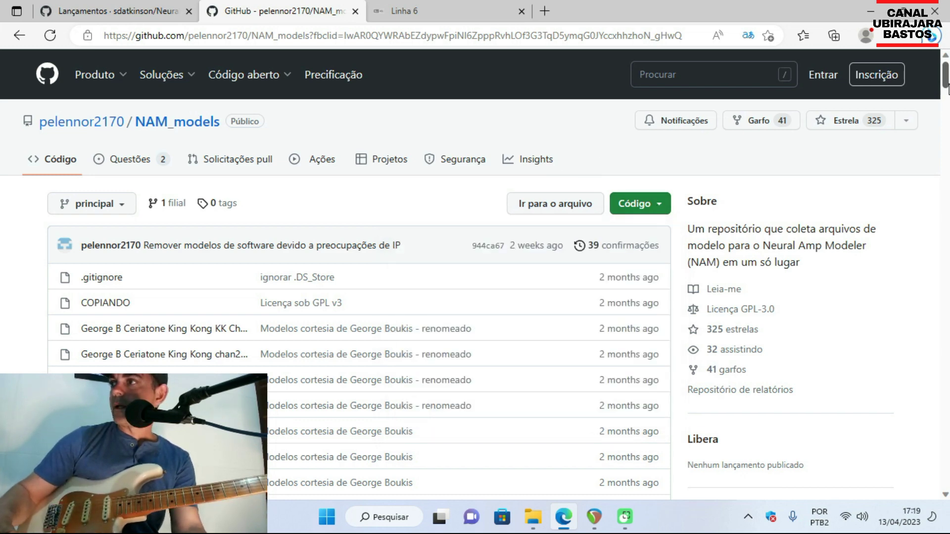
mouse_move(945, 76)
mouse_down()
mouse_move(946, 113)
mouse_move(946, 59)
mouse_up()
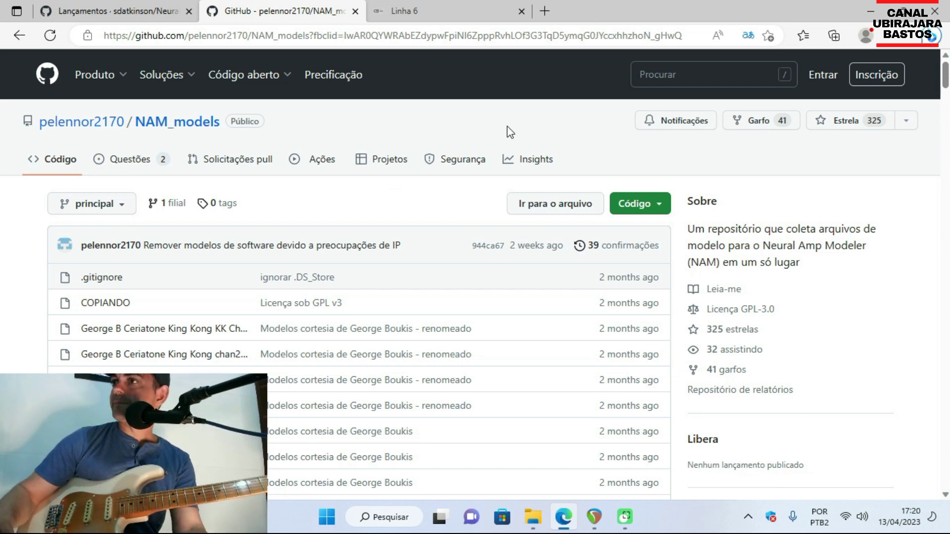
Step: Switch to the Linha 6 browser tab showing line6.com
click(460, 6)
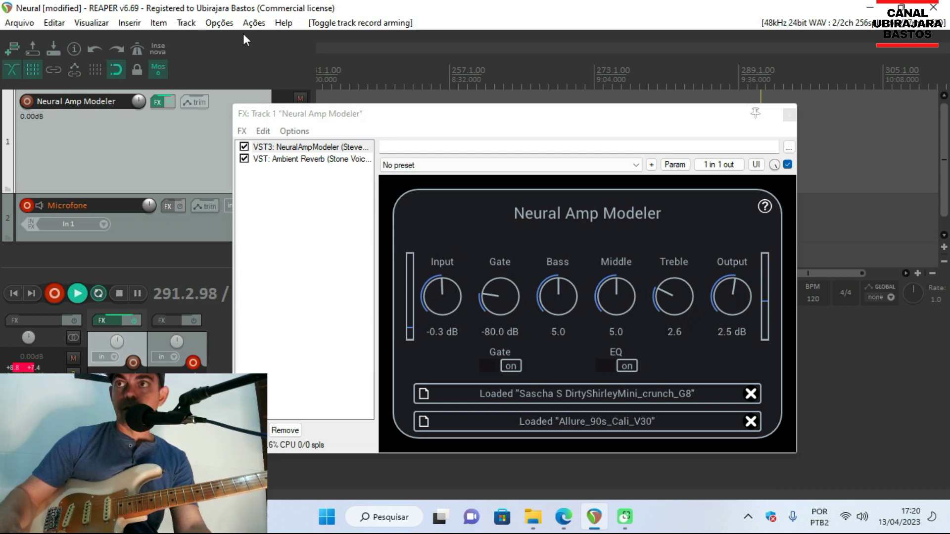
Step: Rescan VST plug-ins for new or modified ones in Preferences and apply
click(220, 23)
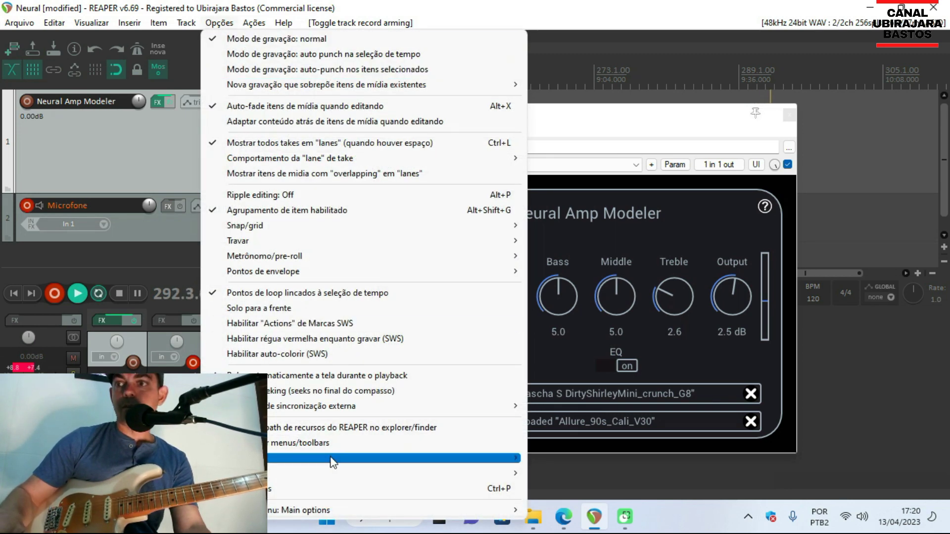
click(299, 488)
click(347, 293)
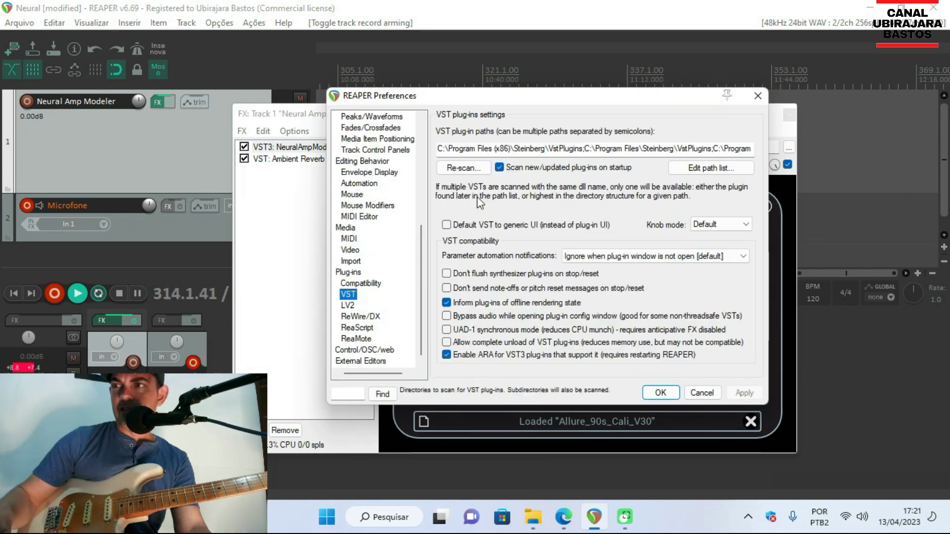
click(461, 169)
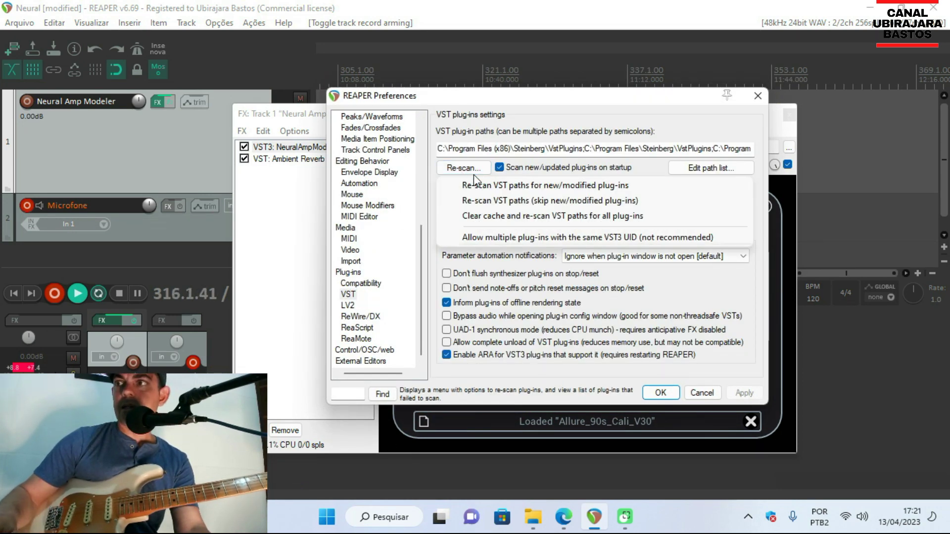
click(481, 187)
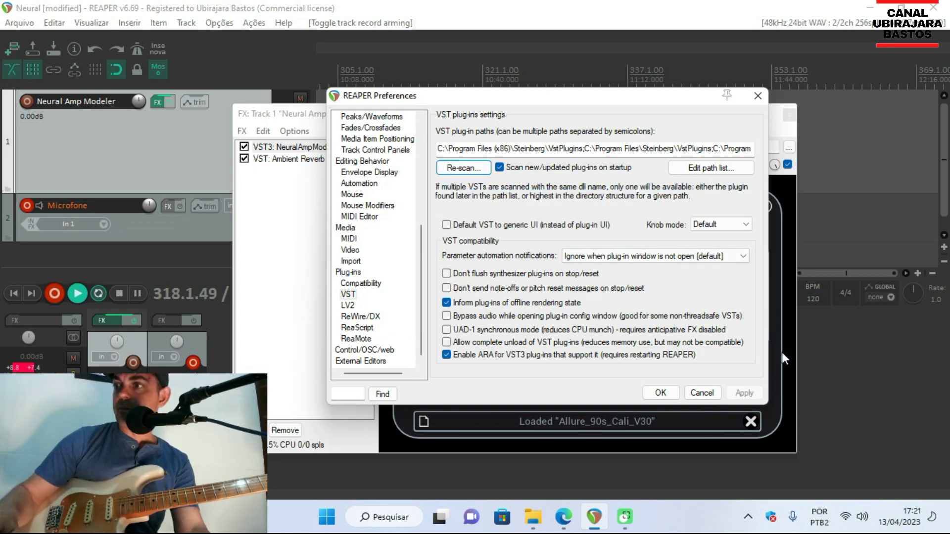
click(660, 392)
Step: Check that NeuralAmpModeler is listed under New in track 1's Add FX browser, then cancel
double_click(352, 407)
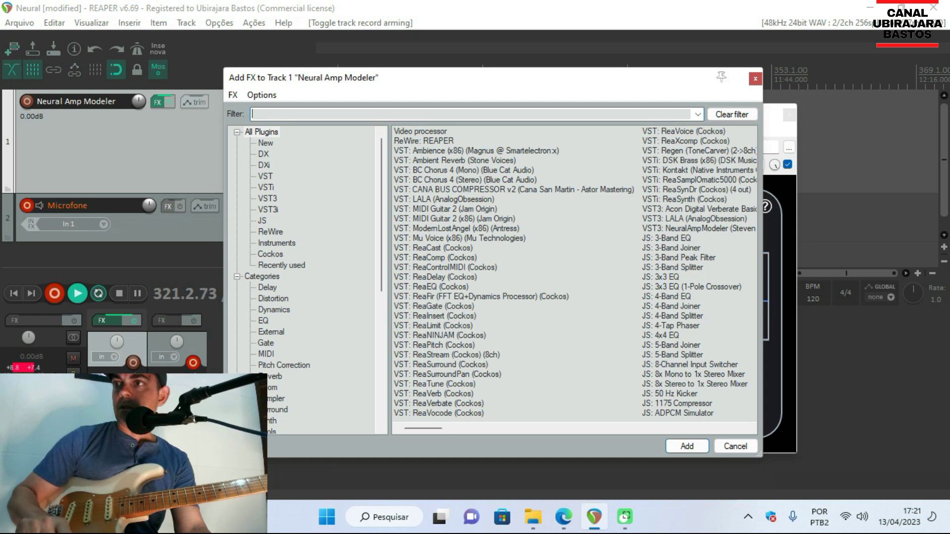
click(267, 144)
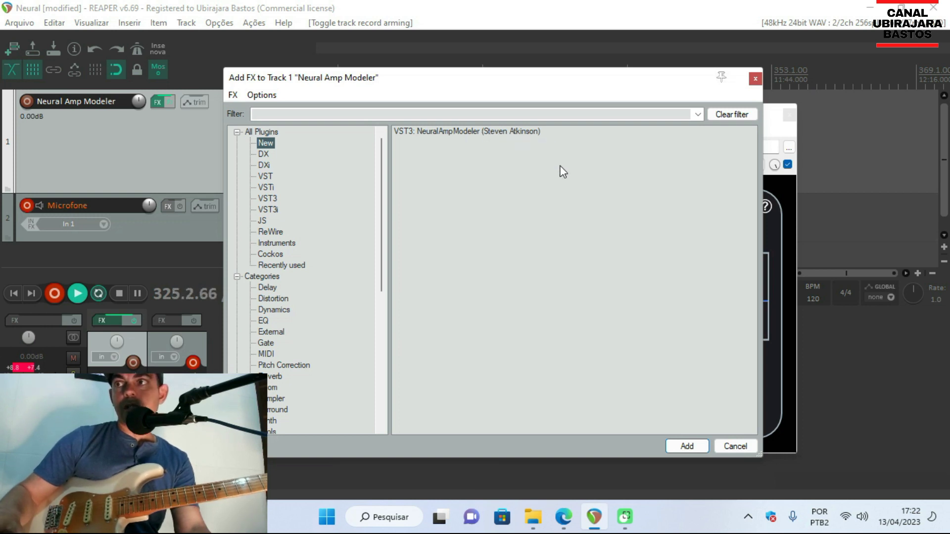
click(736, 447)
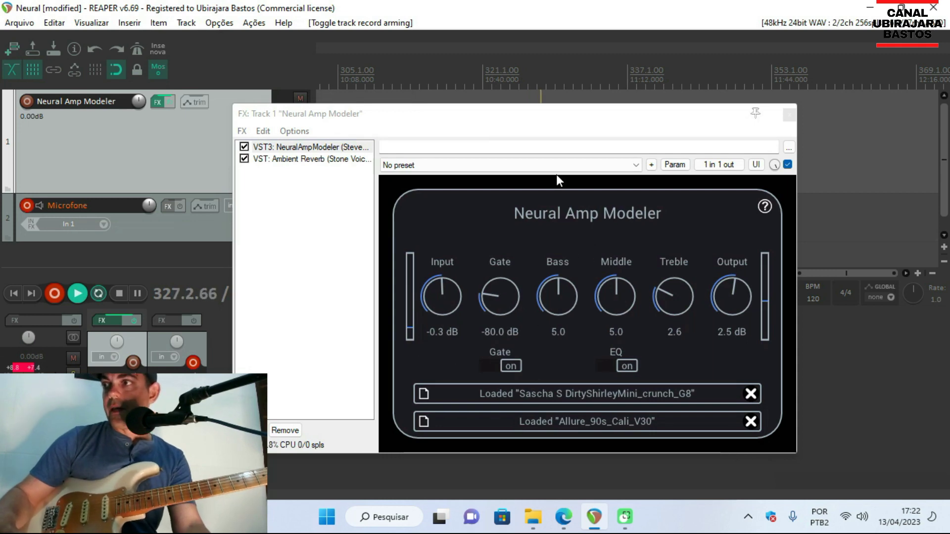
click(423, 392)
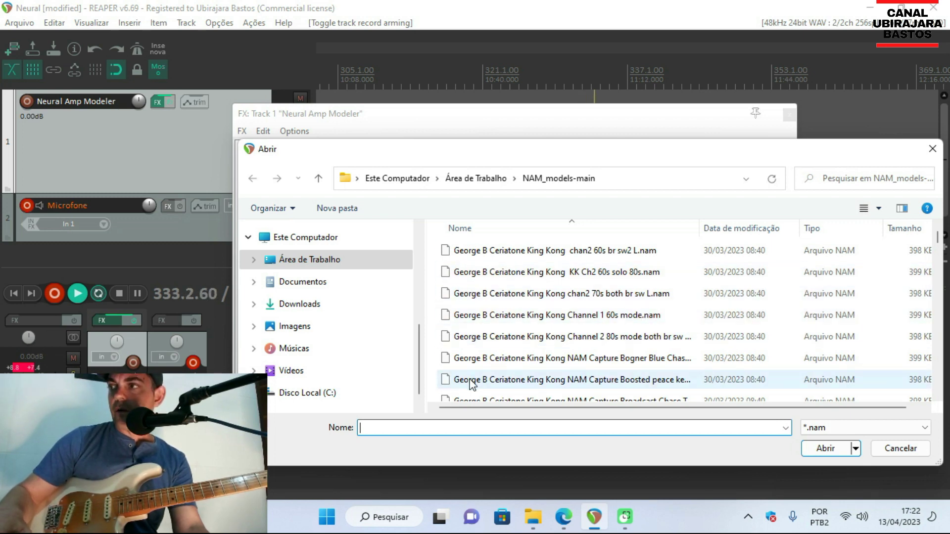
click(932, 149)
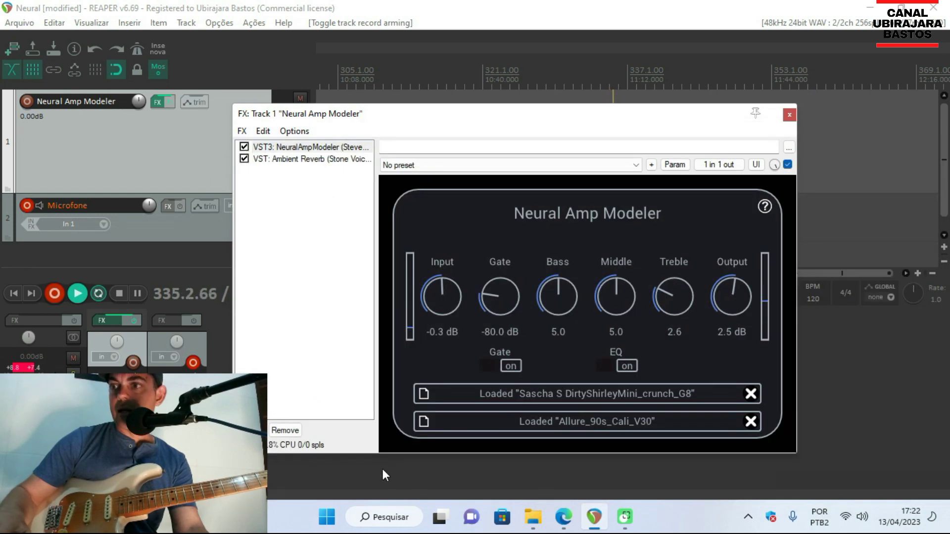
click(424, 422)
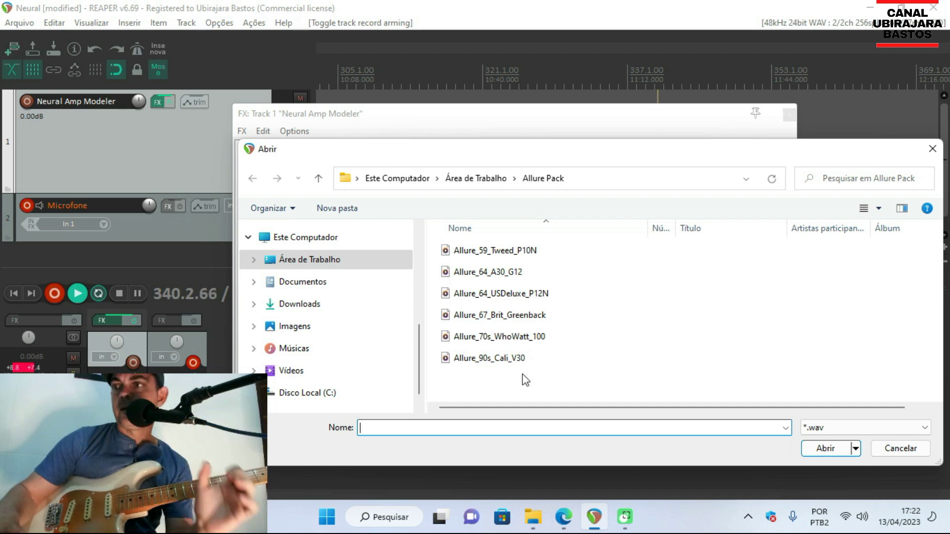
click(900, 449)
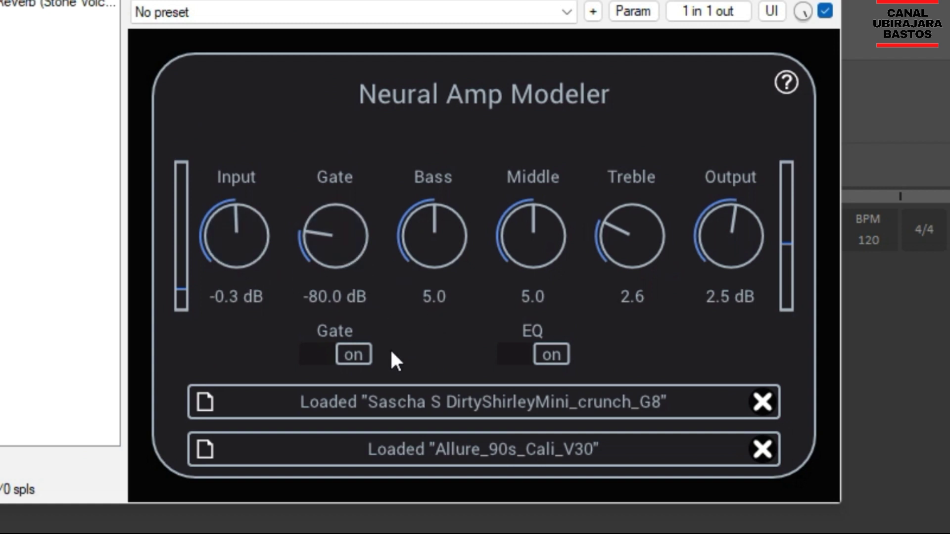
Step: Switch the noise gate on and turn the tone EQ section off and back on
click(318, 354)
click(536, 356)
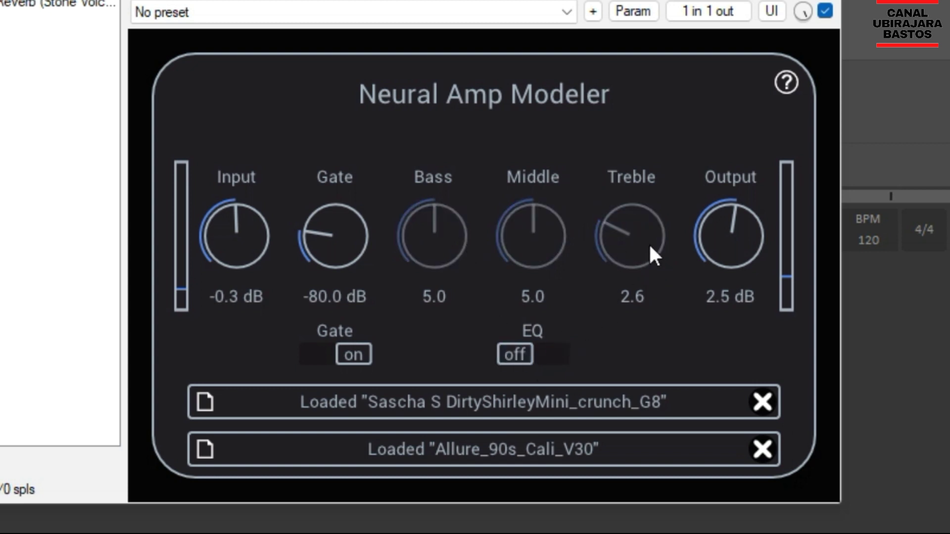
click(534, 353)
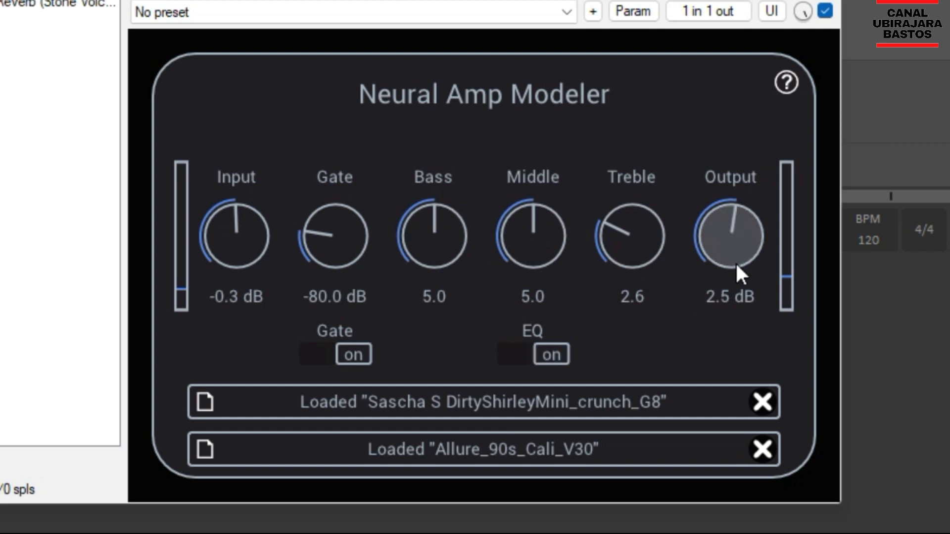